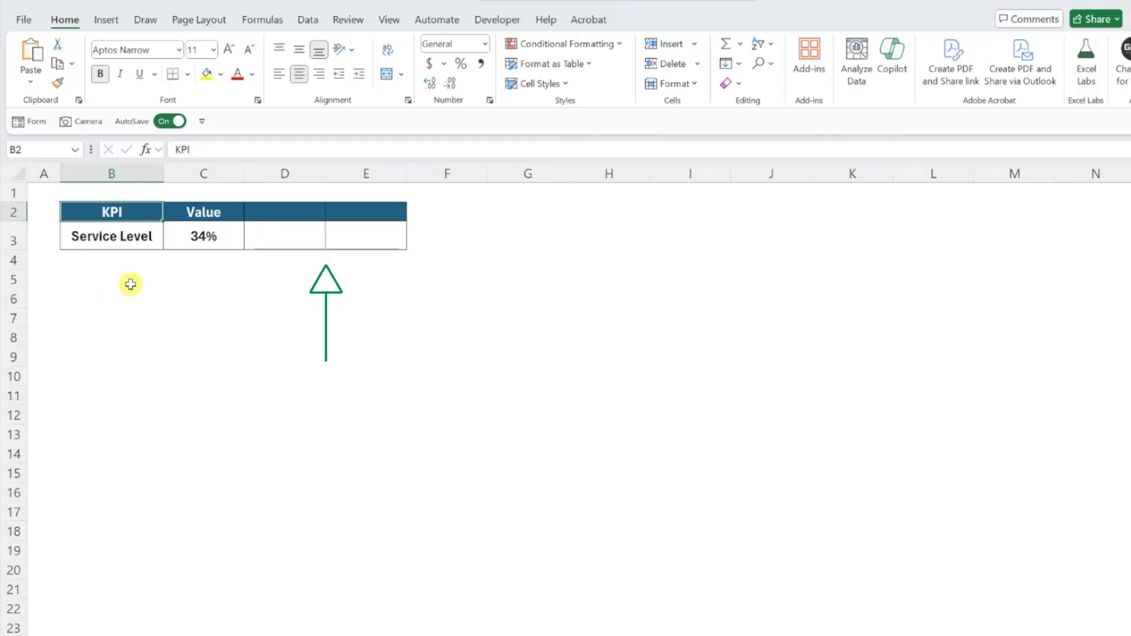
- Add a Padding header in D2 and calculate it in D3 with the formula =1-C3
left_click(248, 216)
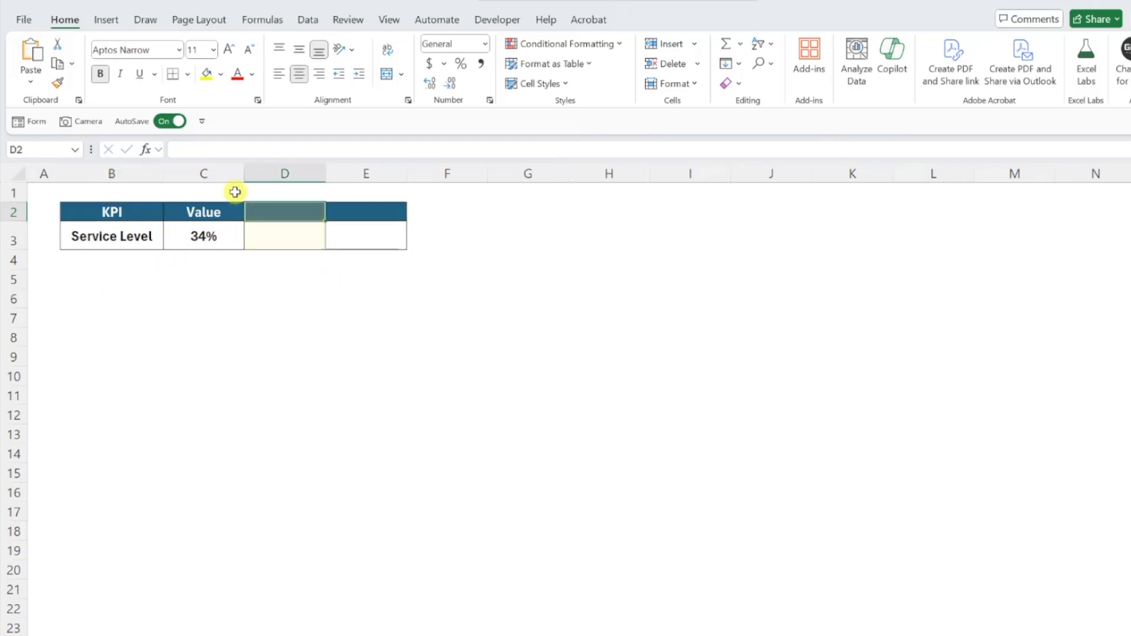
type("Padding")
key("Return")
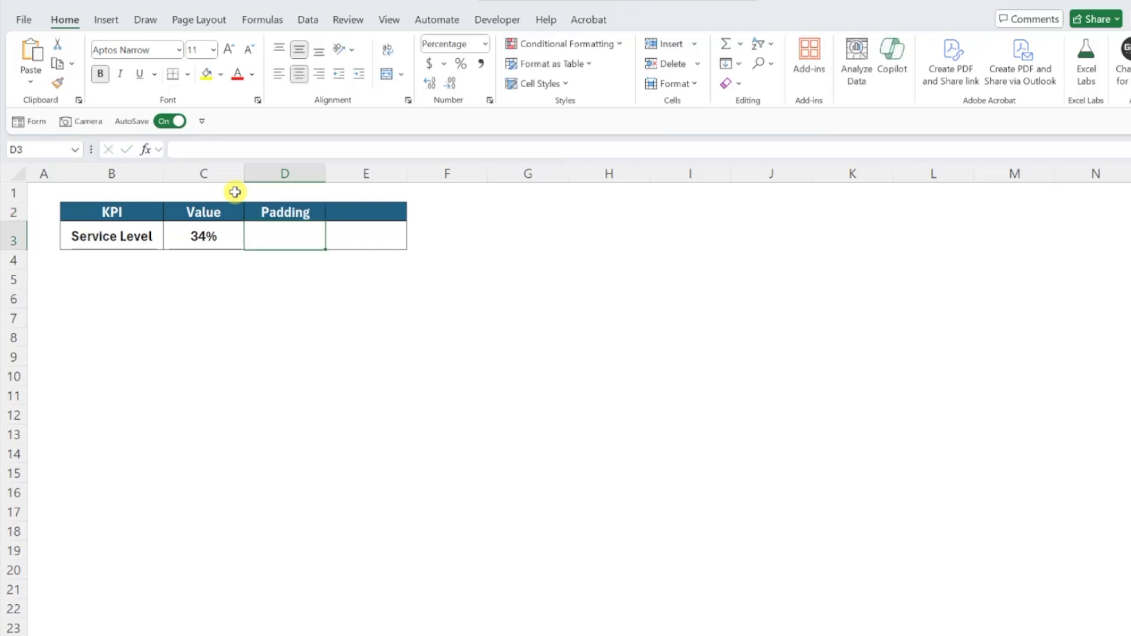
type("=1-")
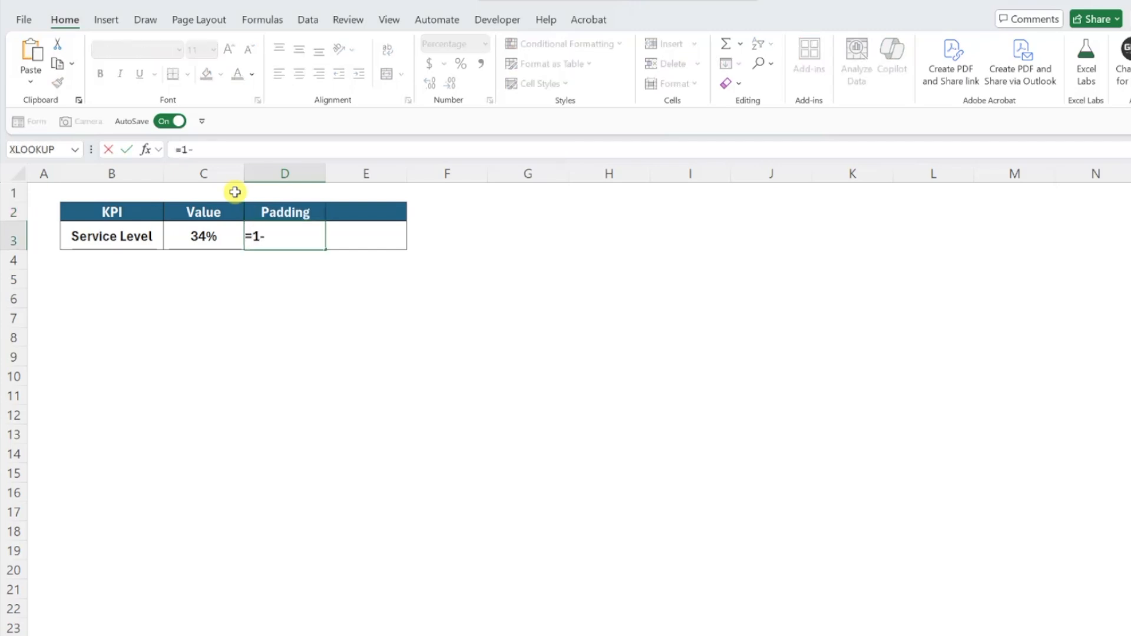
left_click(225, 235)
key("Return")
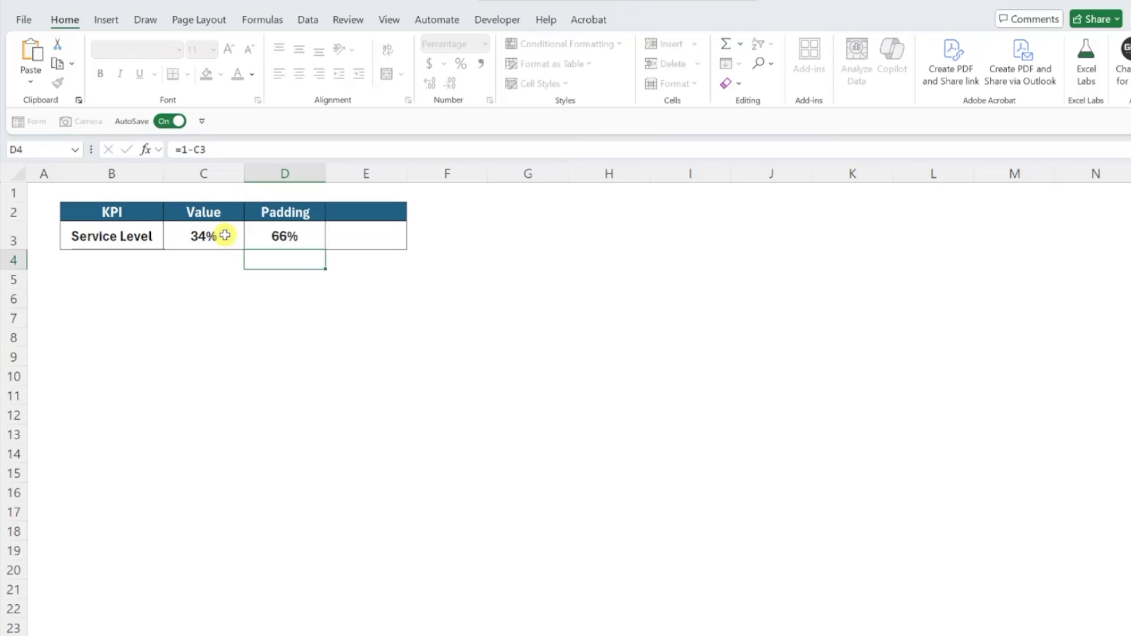
- Add a Total header in E2 and enter 100% beneath it in E3
key("Right")
key("Up")
key("Up")
type("Total")
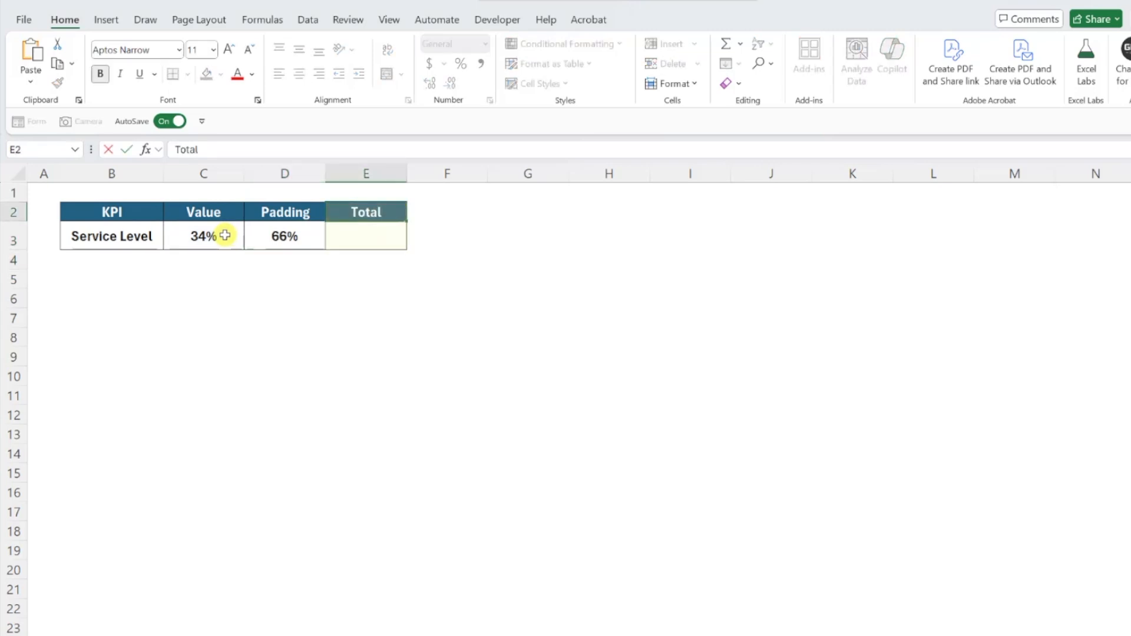
key("Return")
type("100")
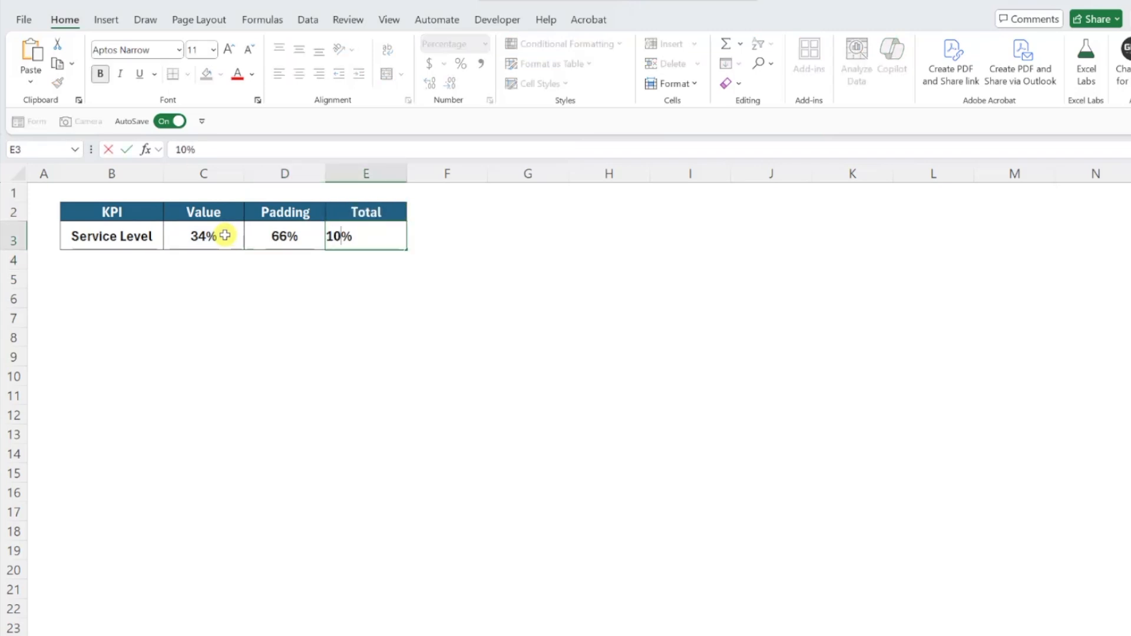
key("Return")
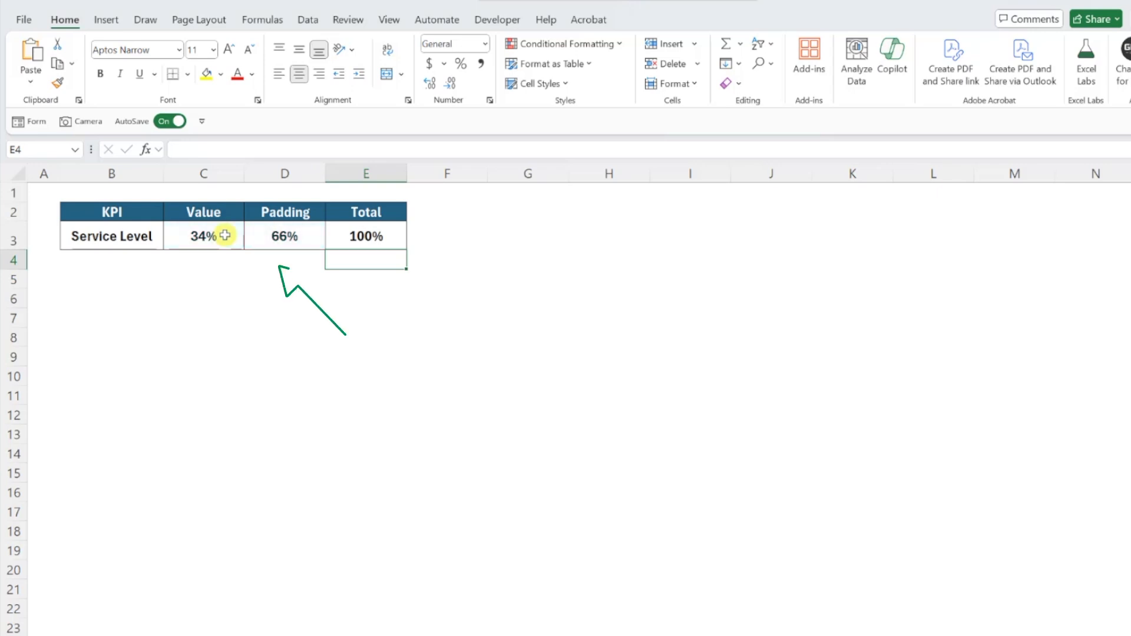
- Insert a doughnut chart from the Value, Padding and Total data in C2:E3
left_click_drag(228, 214, 344, 238)
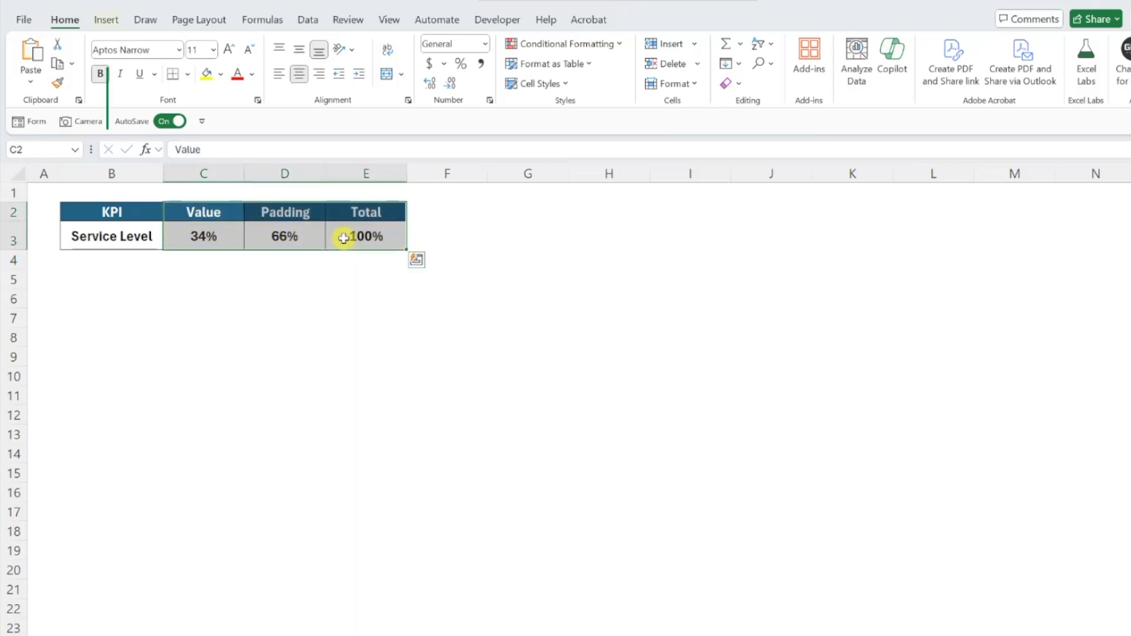
left_click(107, 22)
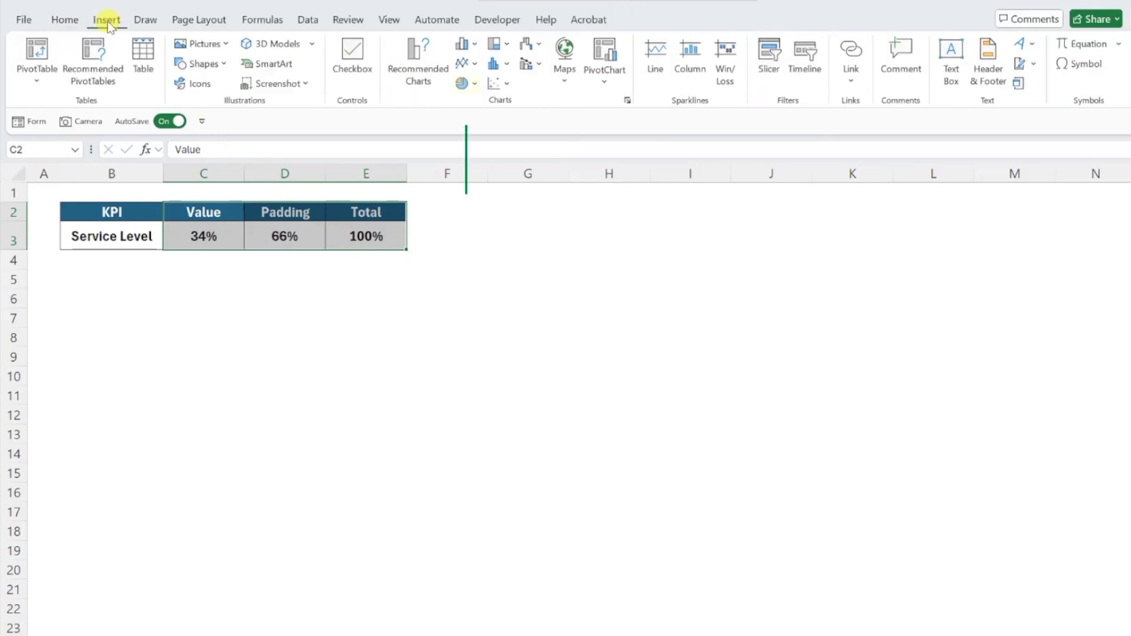
left_click(476, 87)
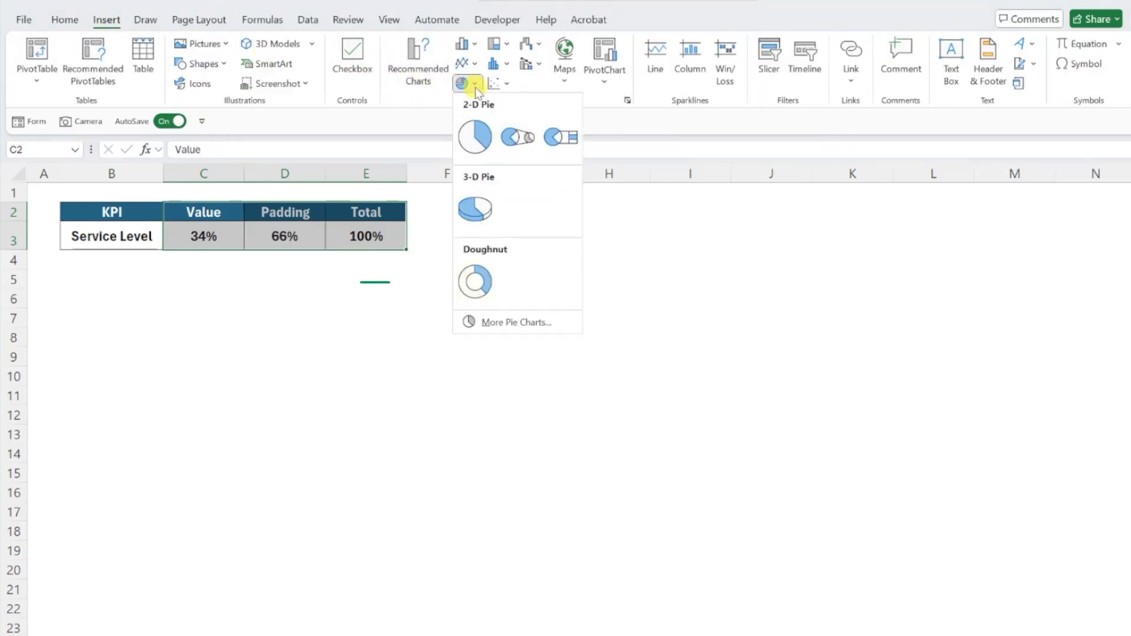
left_click(476, 281)
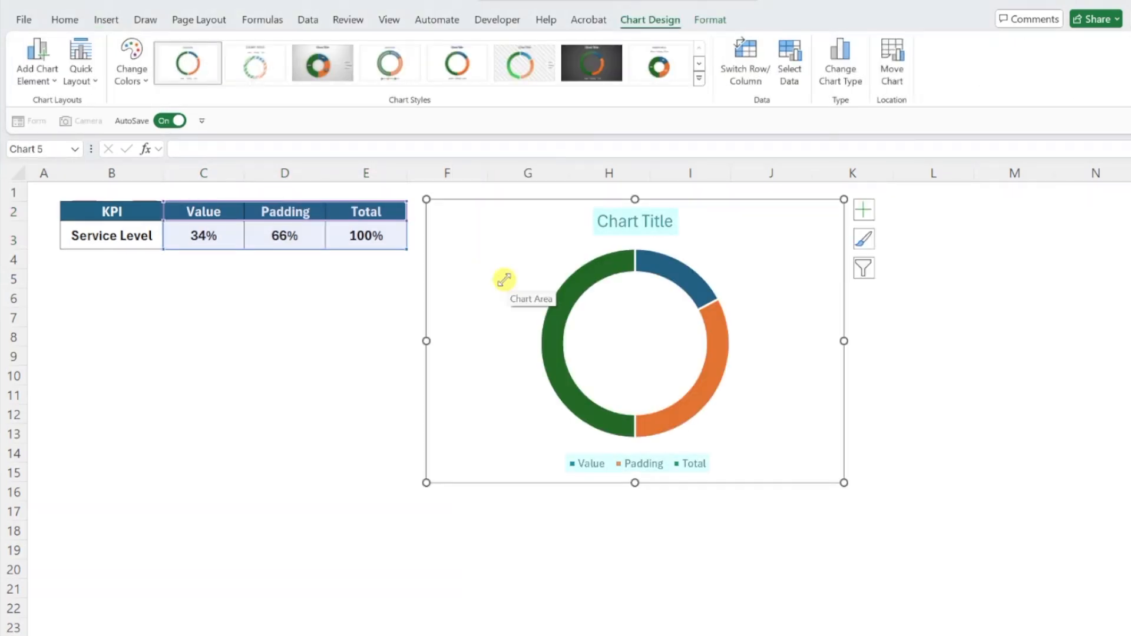
- Delete the doughnut chart's title and legend
left_click(606, 221)
key("Delete")
left_click(626, 466)
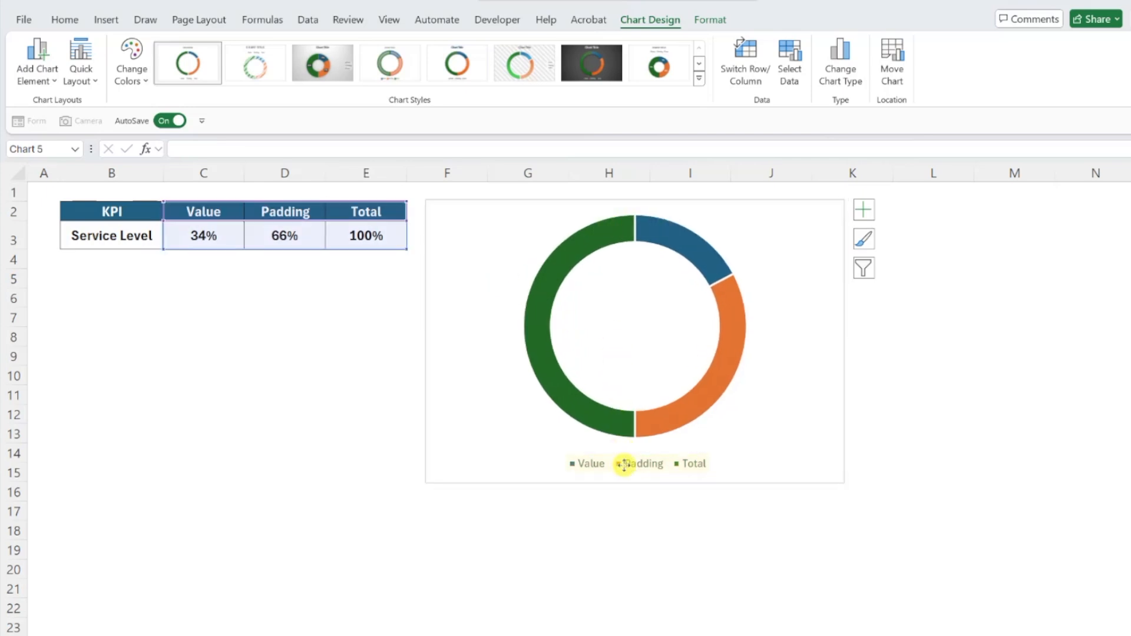
key("Delete")
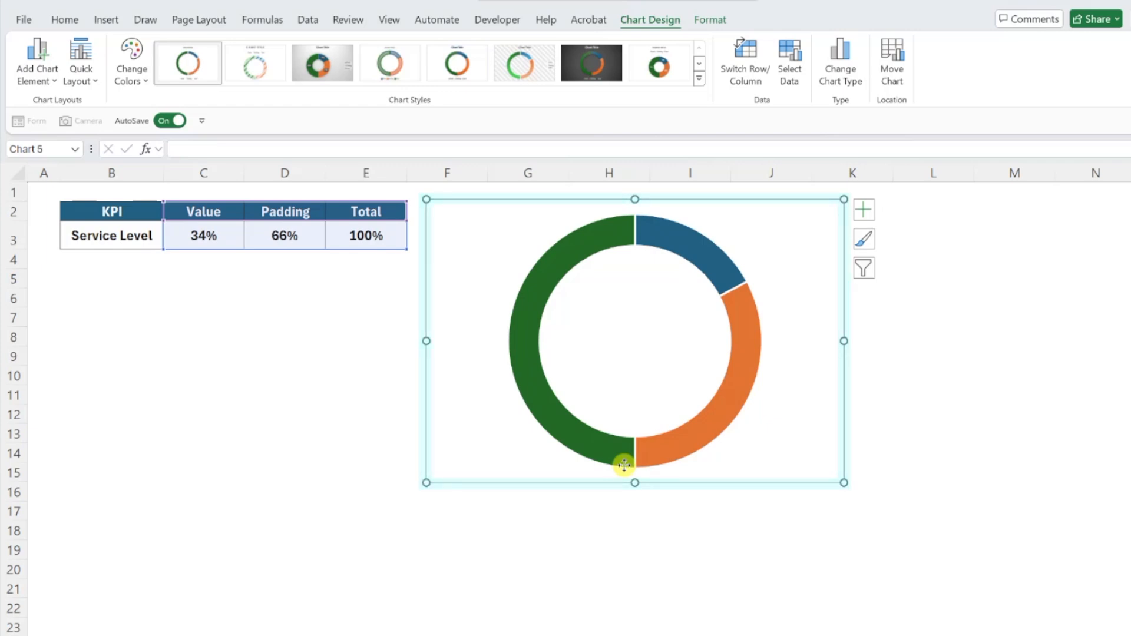
- Remove the outline around the doughnut chart's area
left_click(705, 23)
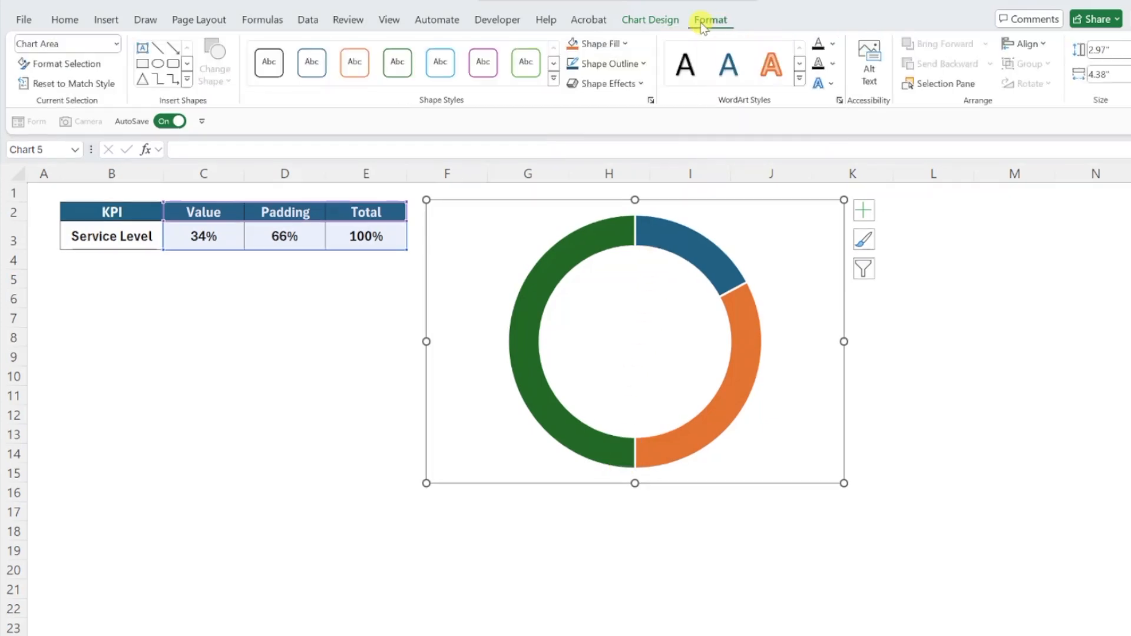
left_click(642, 66)
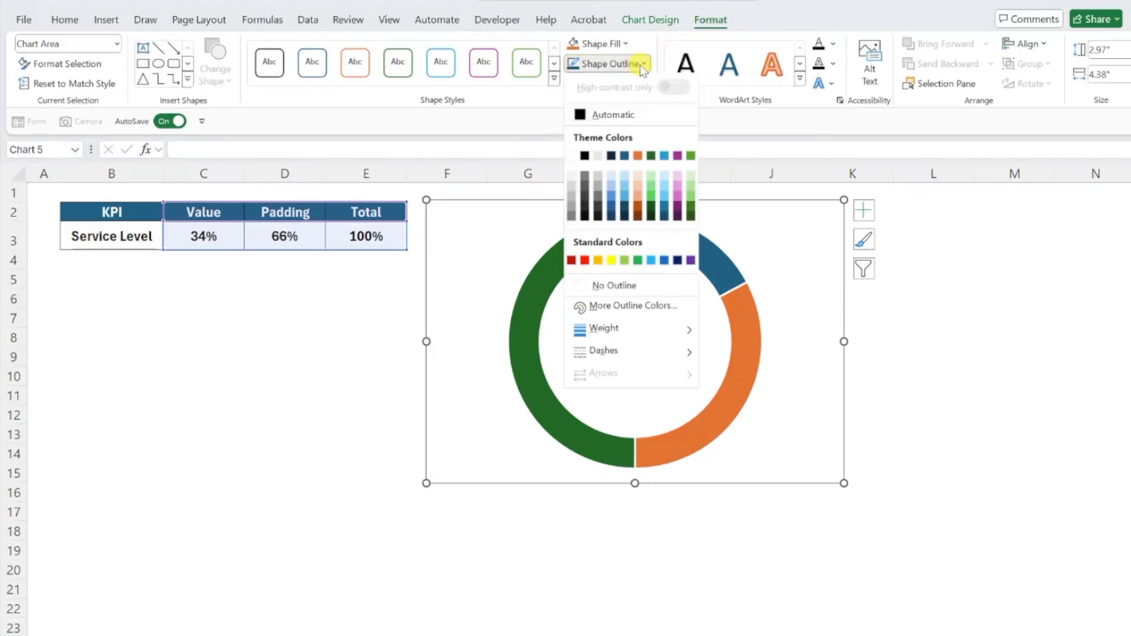
left_click(613, 285)
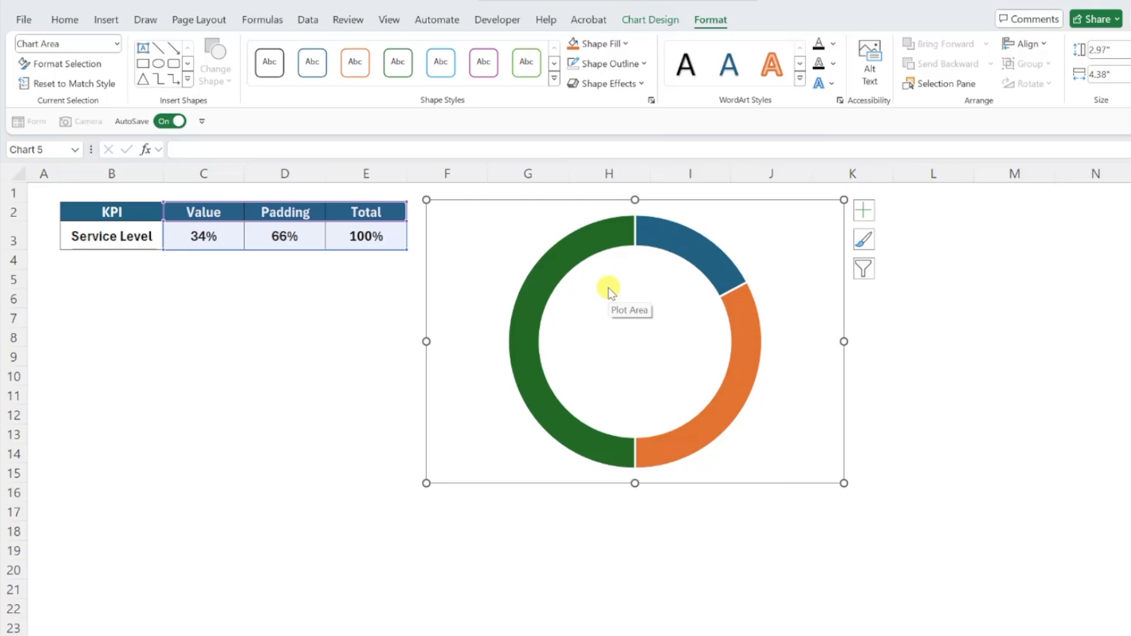
- Format the doughnut series with a 50% hole size and a first slice angle of 270°
right_click(528, 315)
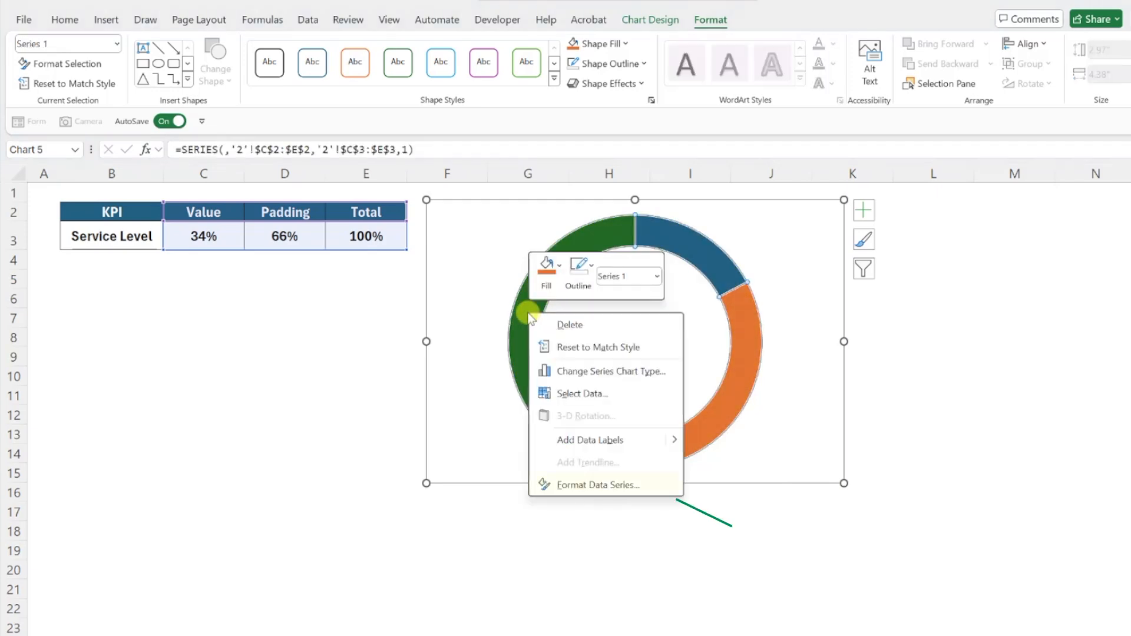
left_click(555, 481)
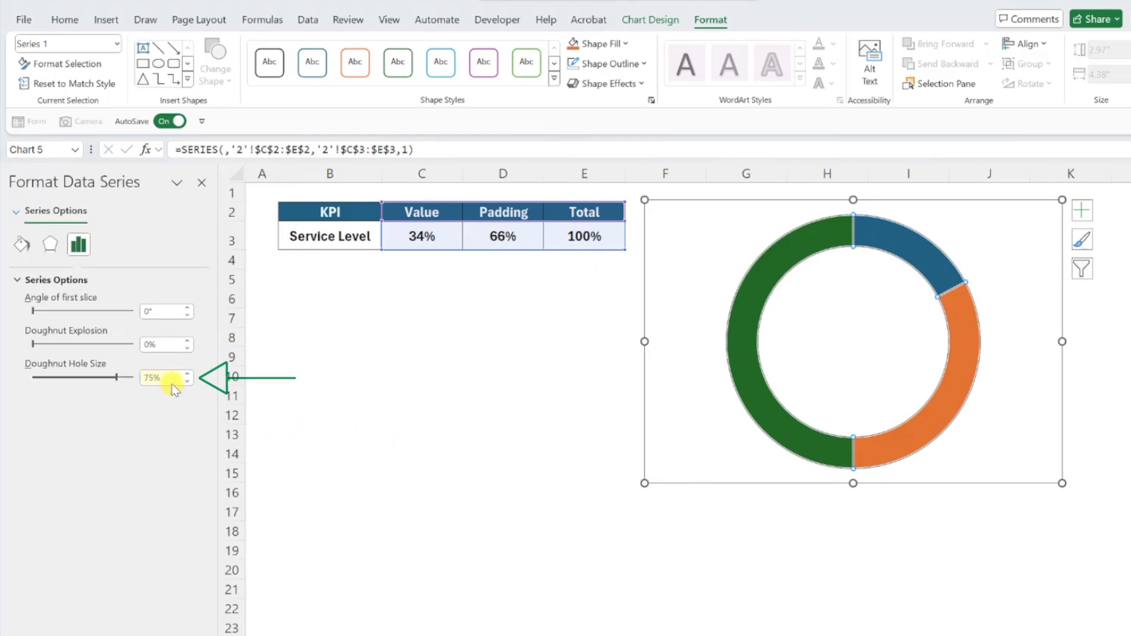
left_click_drag(173, 380, 134, 378)
type("50")
key("Return")
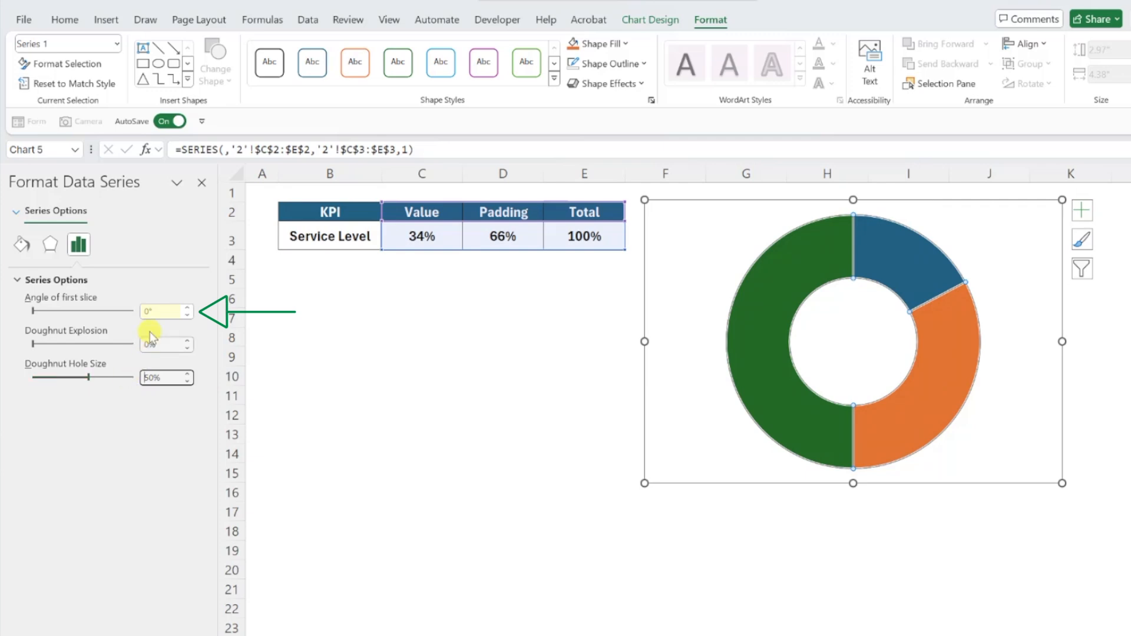
left_click_drag(155, 311, 126, 310)
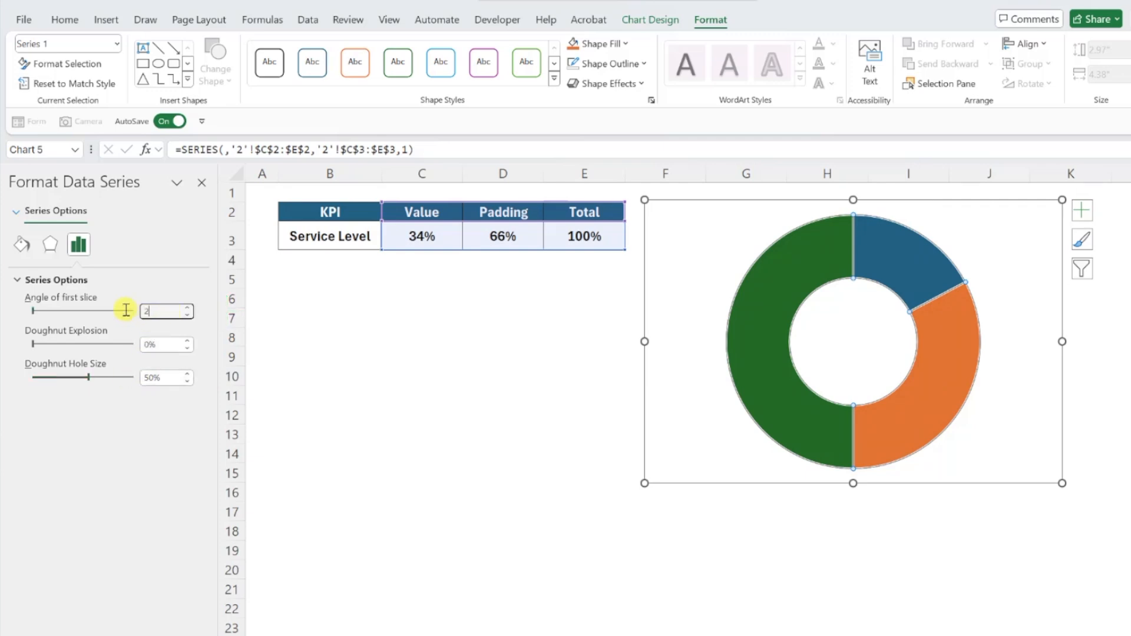
key("Return")
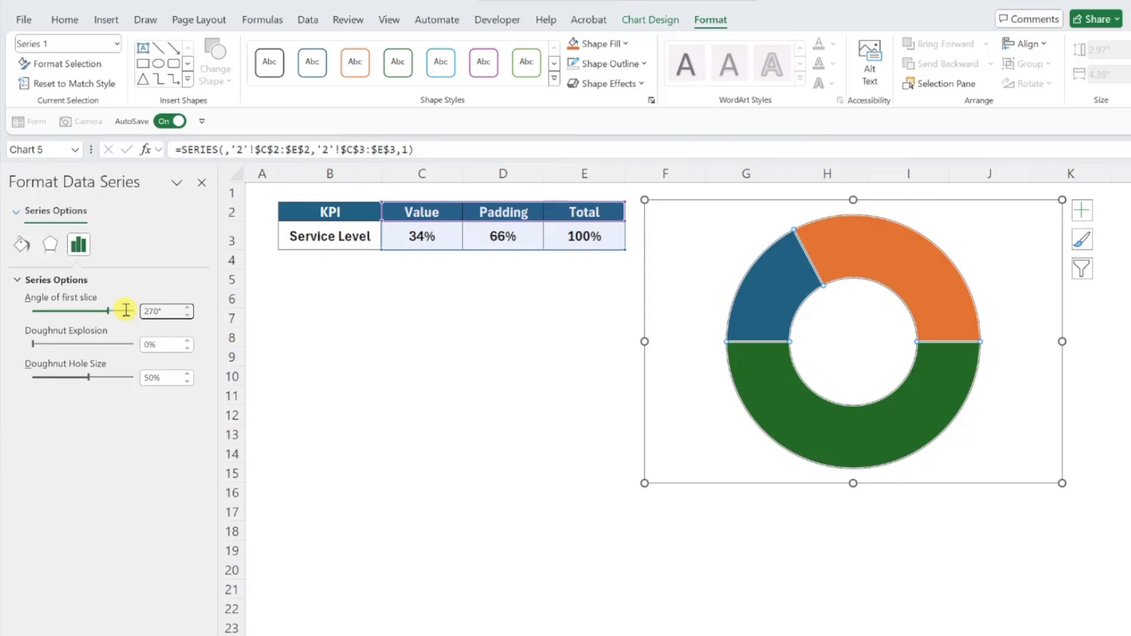
- Hide the Total slice by setting it to no fill and no border line
left_click(769, 391)
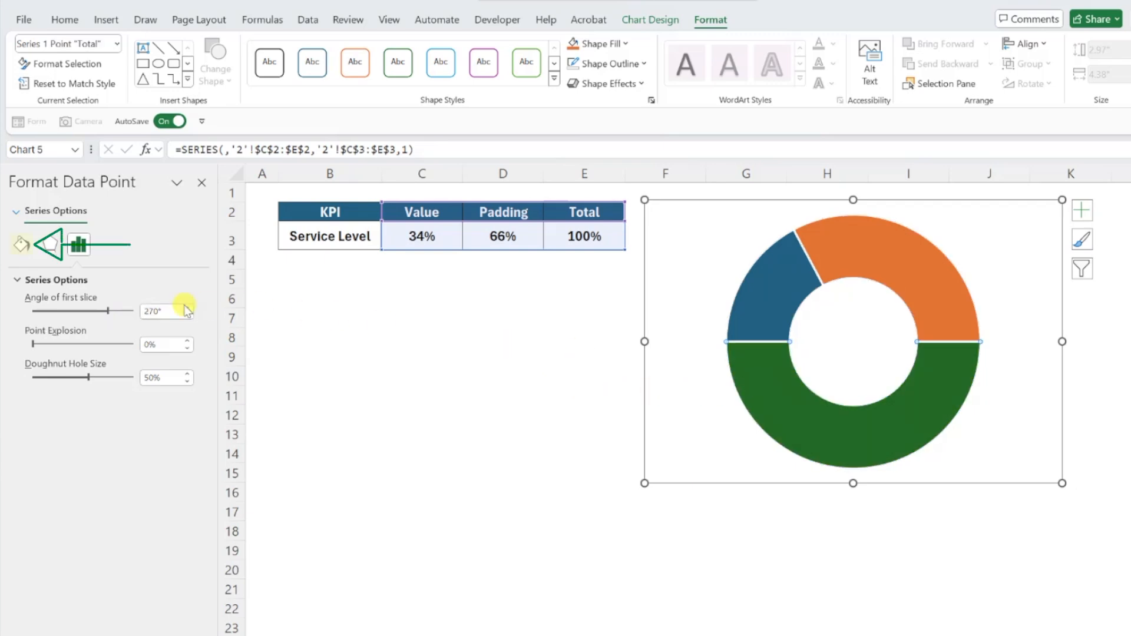
left_click(23, 245)
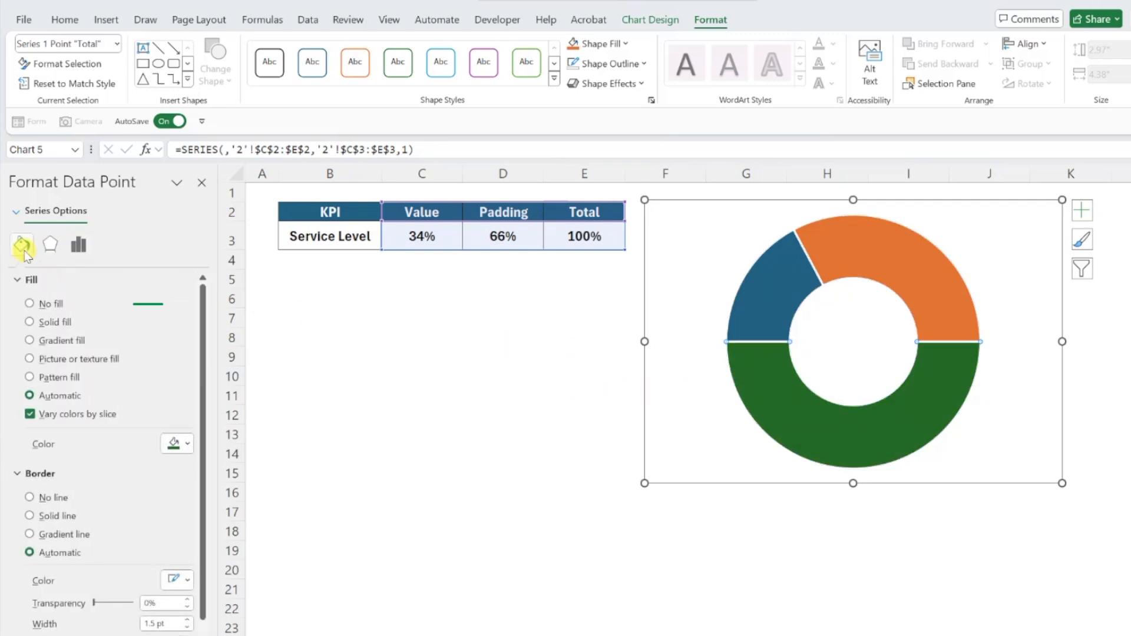
left_click(29, 303)
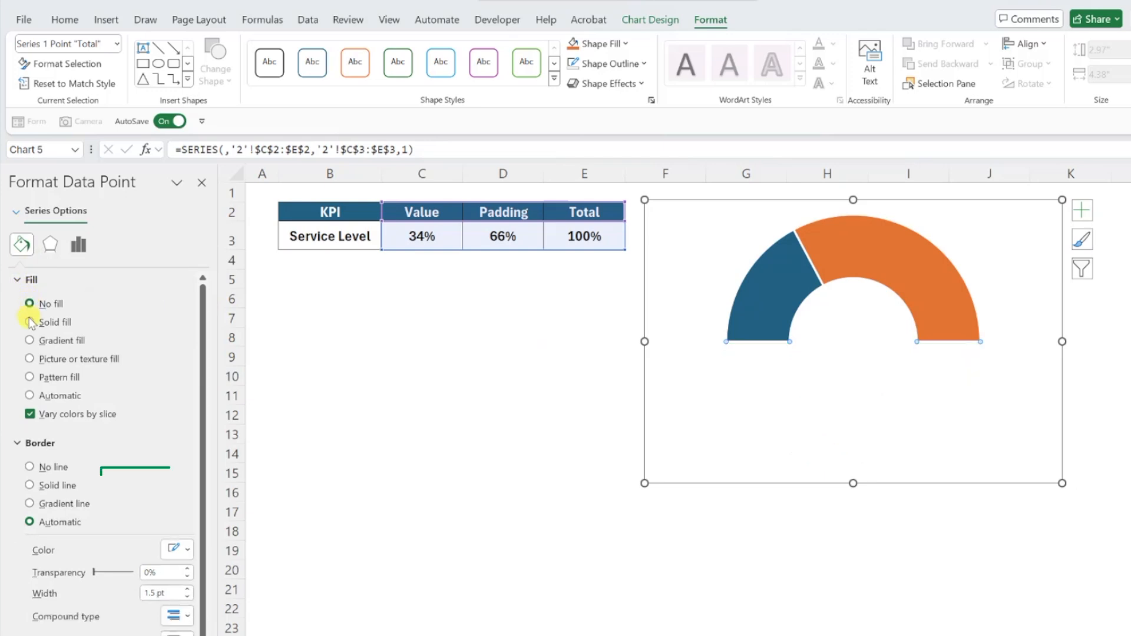
left_click(29, 467)
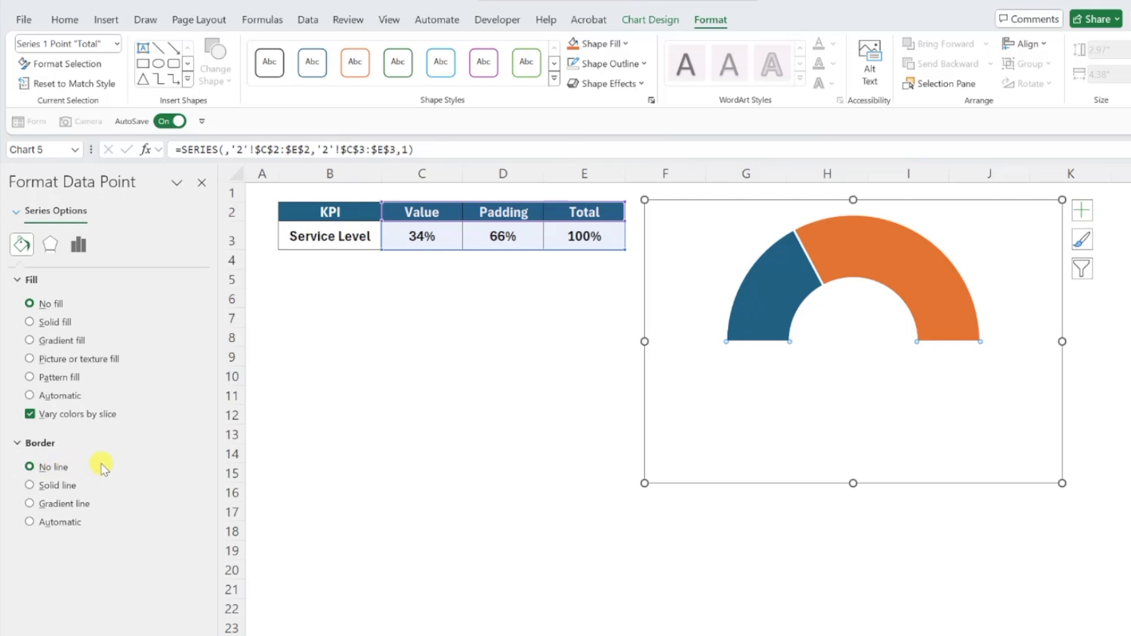
- Give the Padding slice the lightest dark-blue theme tint as its fill and a solid line border
left_click(854, 248)
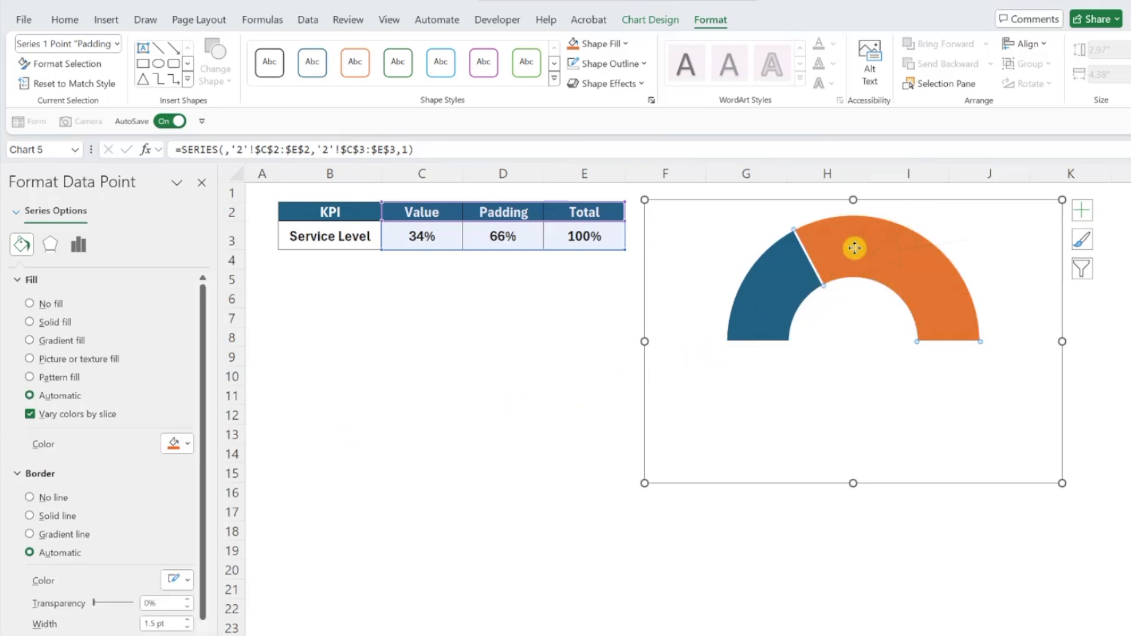
left_click(189, 449)
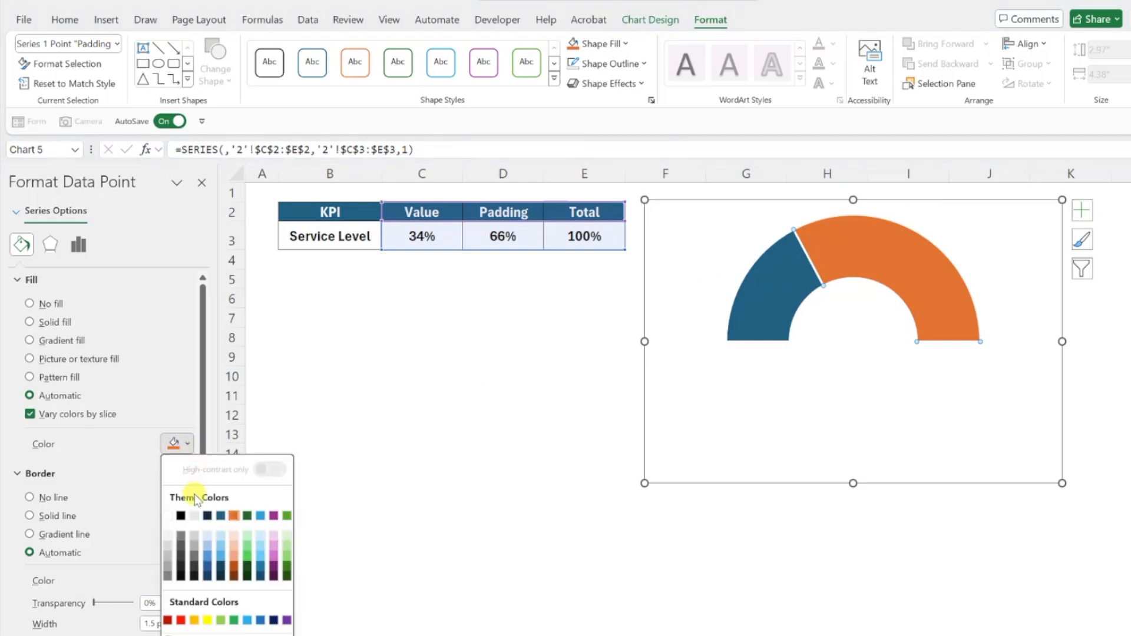
left_click(206, 533)
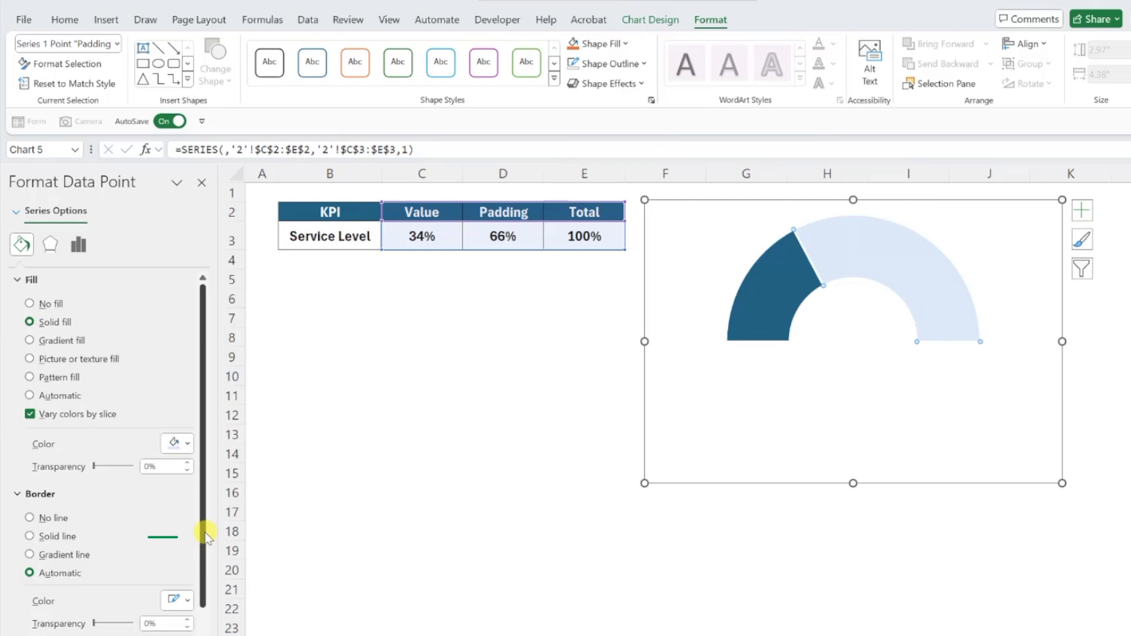
left_click(29, 536)
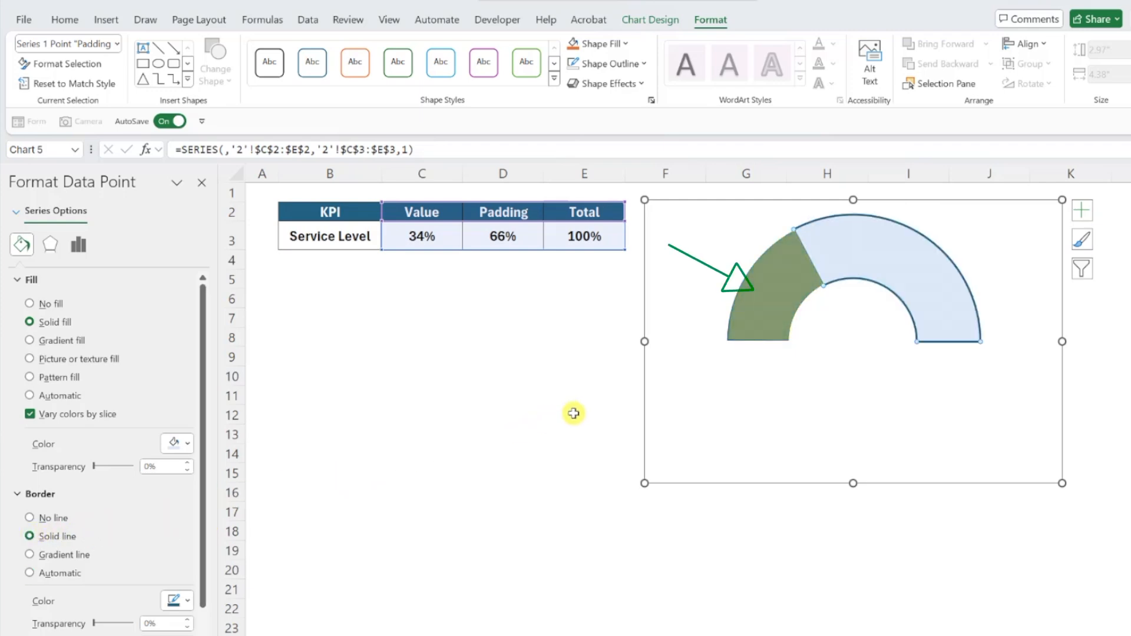
- Give the Value slice a solid line border and close the formatting pane
left_click(754, 315)
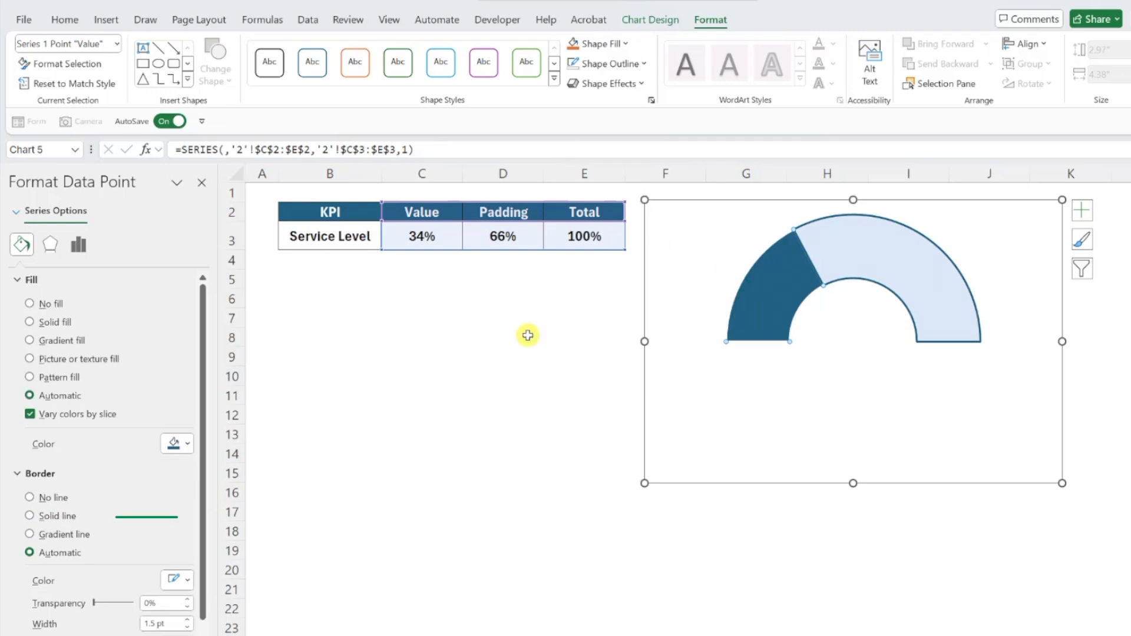
left_click(30, 516)
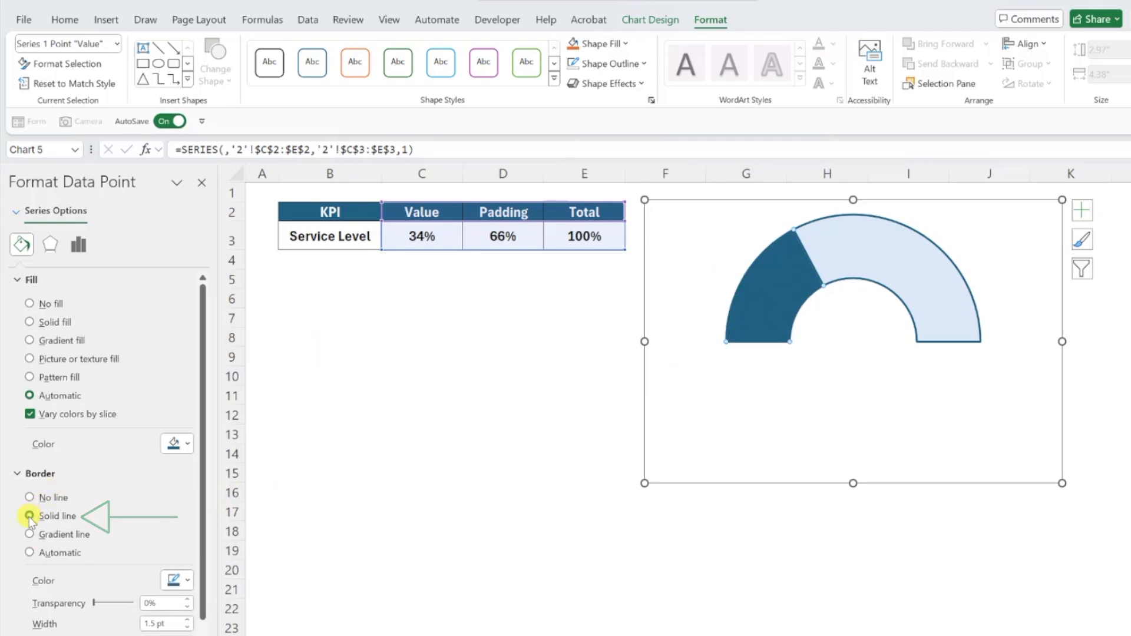
left_click(202, 182)
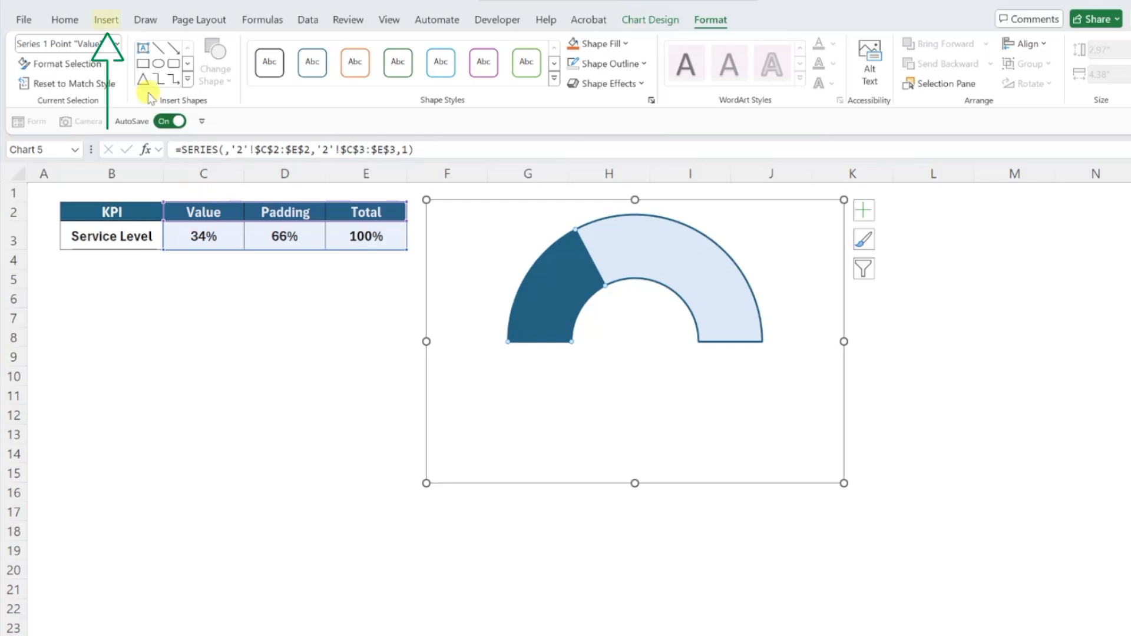
- Draw a rectangle inside the chart, centred over the hole of the half-doughnut
left_click(109, 21)
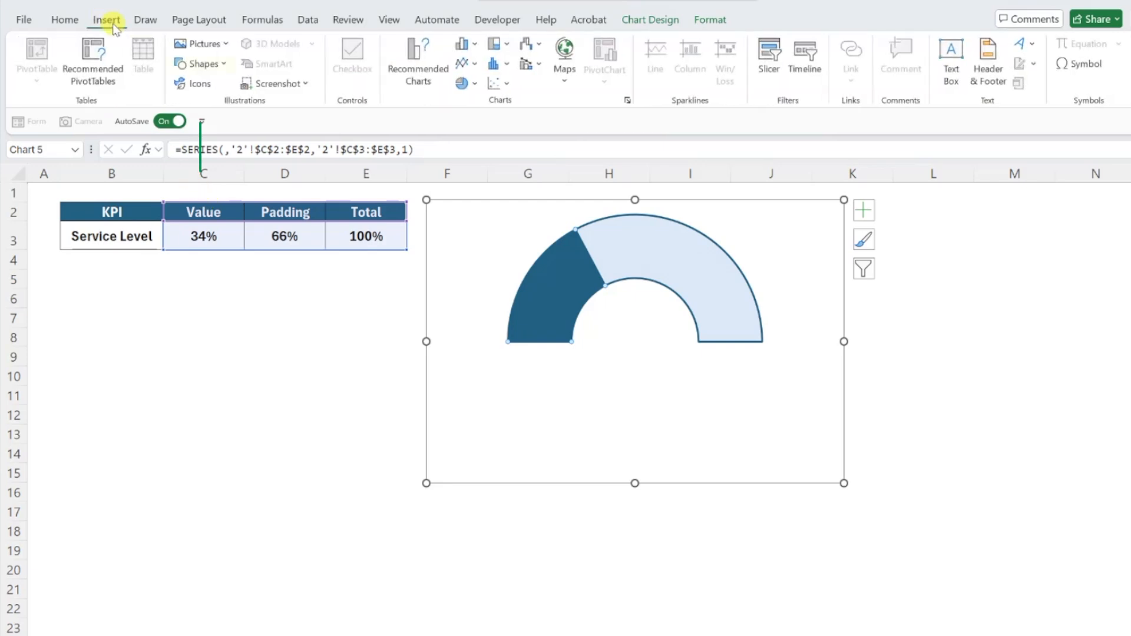
left_click(203, 64)
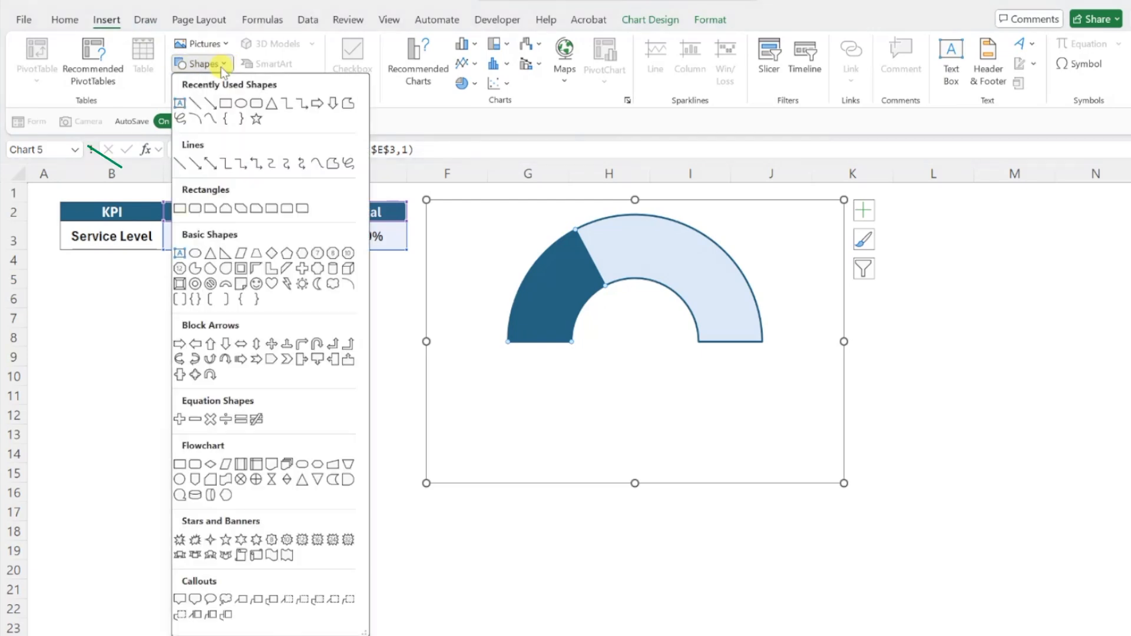
left_click(182, 209)
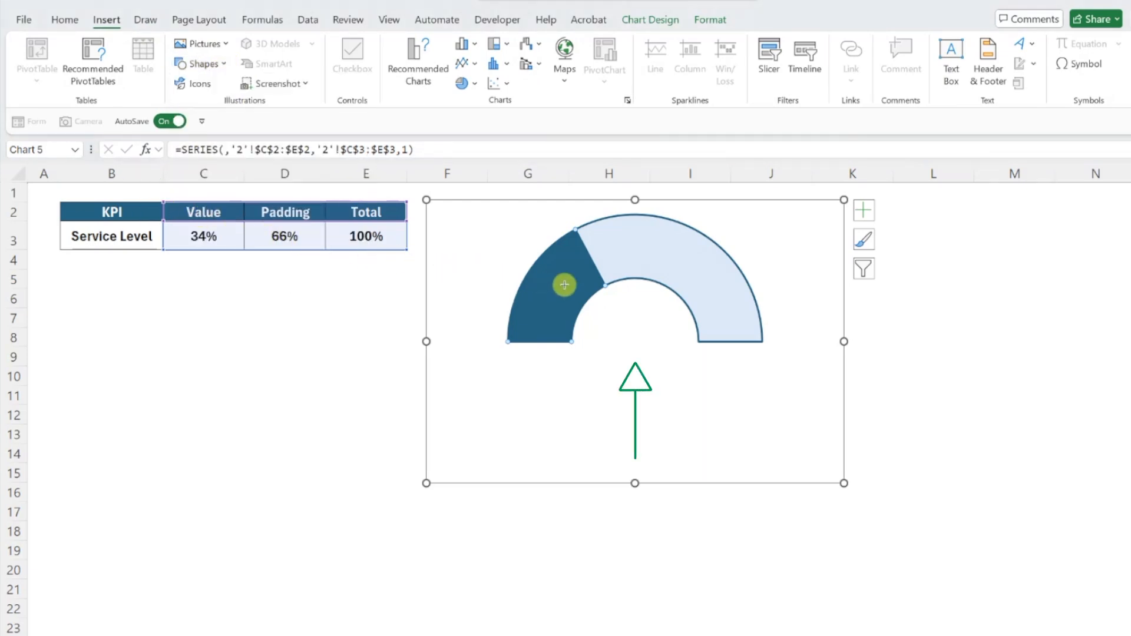
left_click_drag(586, 292, 684, 359)
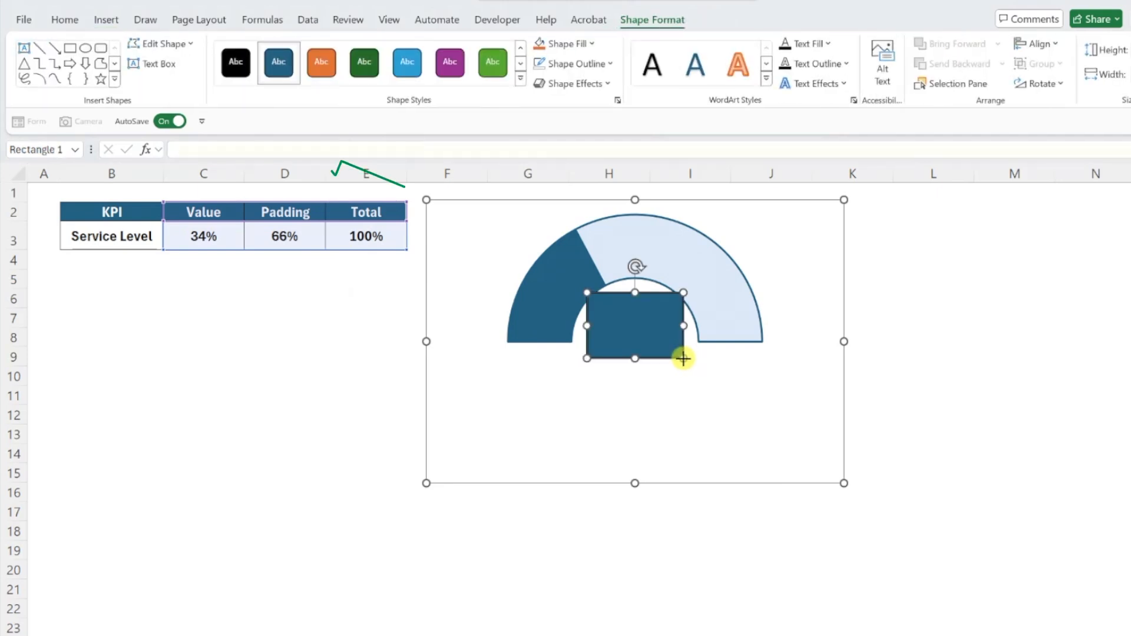
- Link the rectangle's text to the Service Level value with the formula ='2'!$C$3
left_click(295, 152)
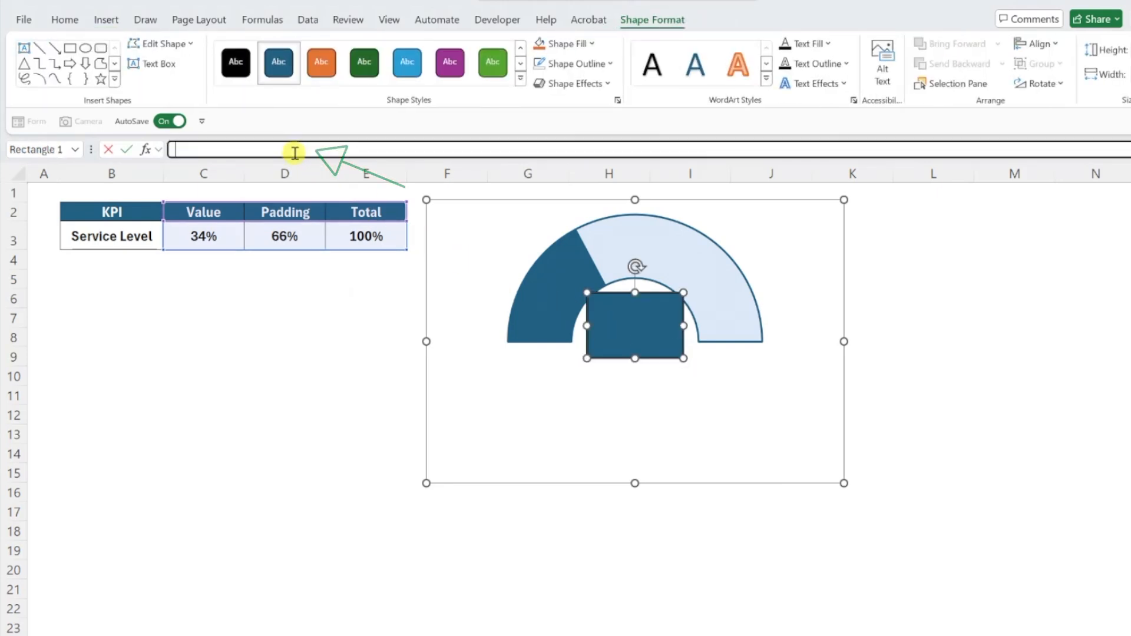
type("=")
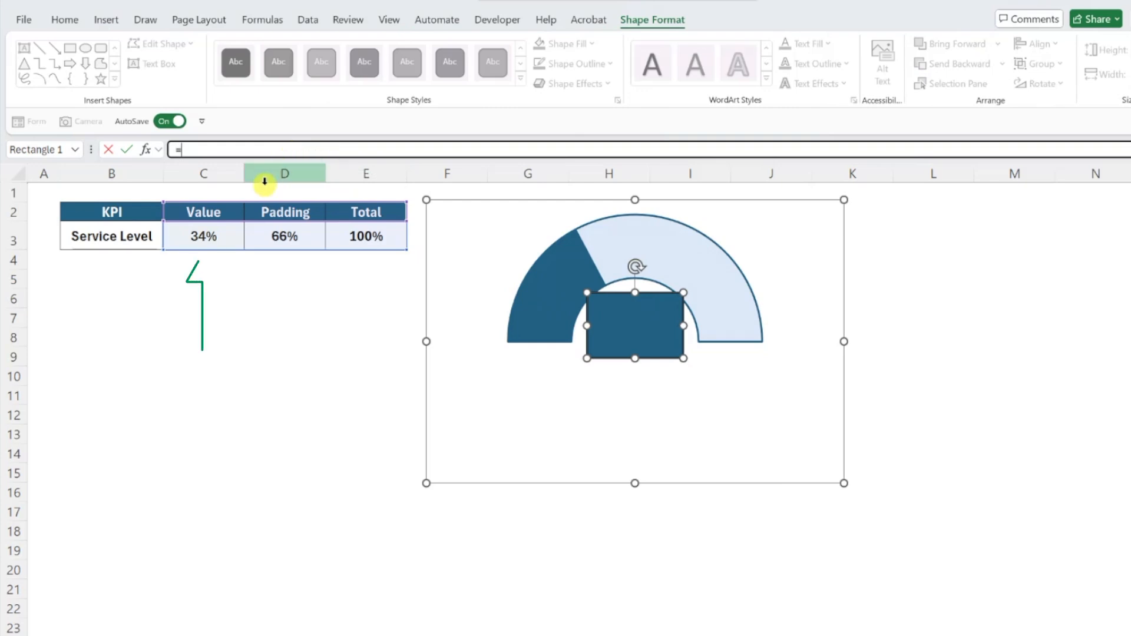
left_click(223, 234)
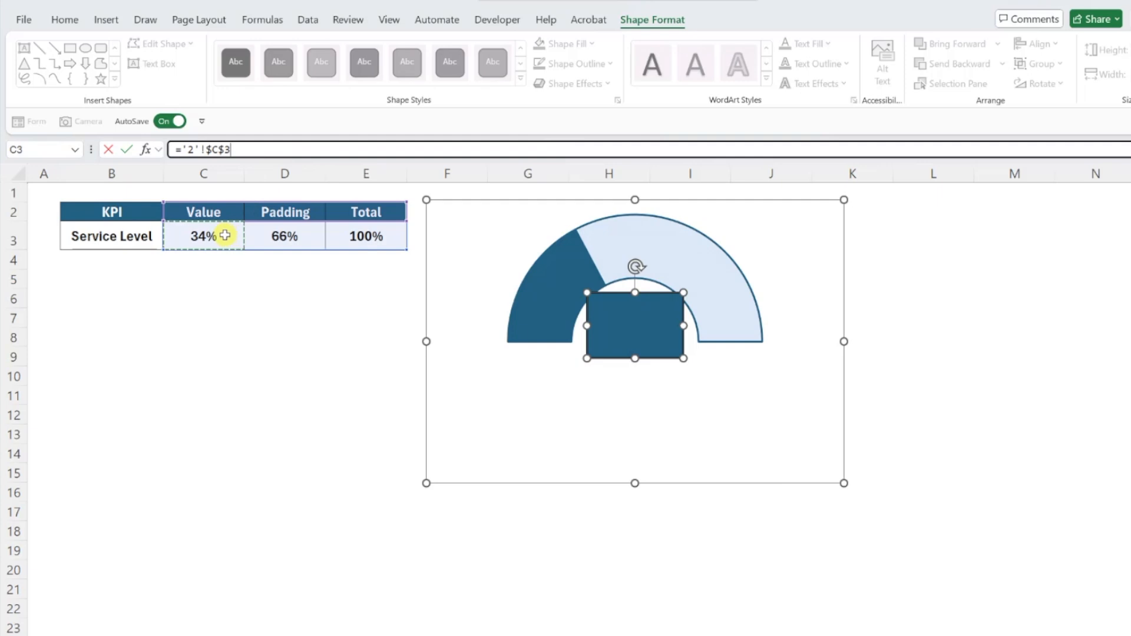
key("Return")
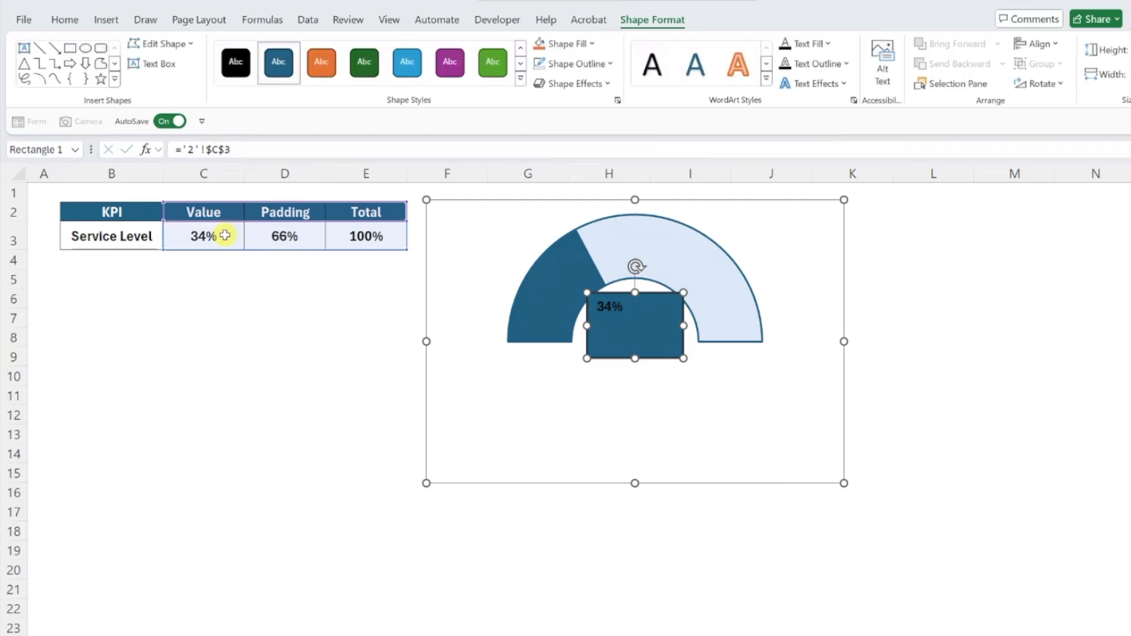
- Apply the transparent preset style with black text and no outline to the rectangle and set its font size to 20
left_click(520, 78)
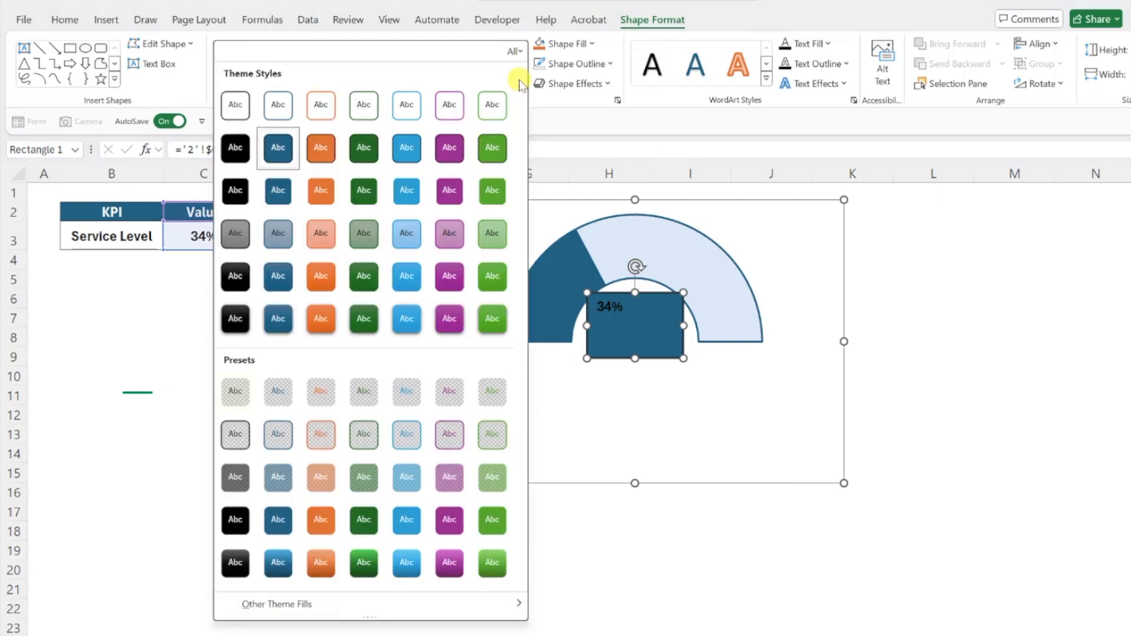
left_click(236, 391)
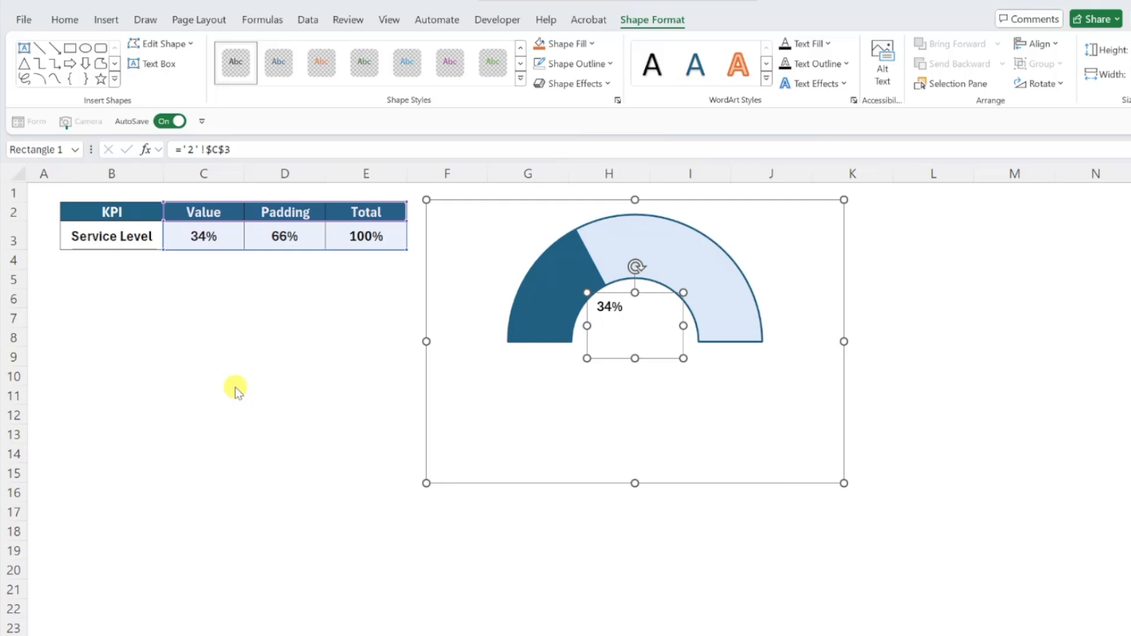
left_click(69, 17)
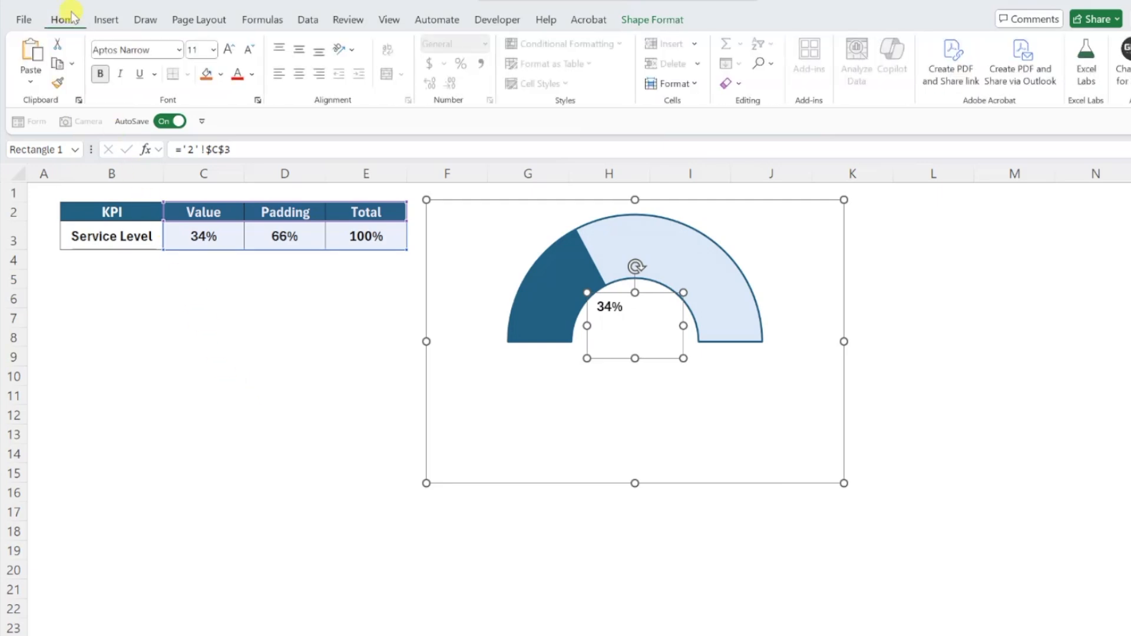
left_click(213, 50)
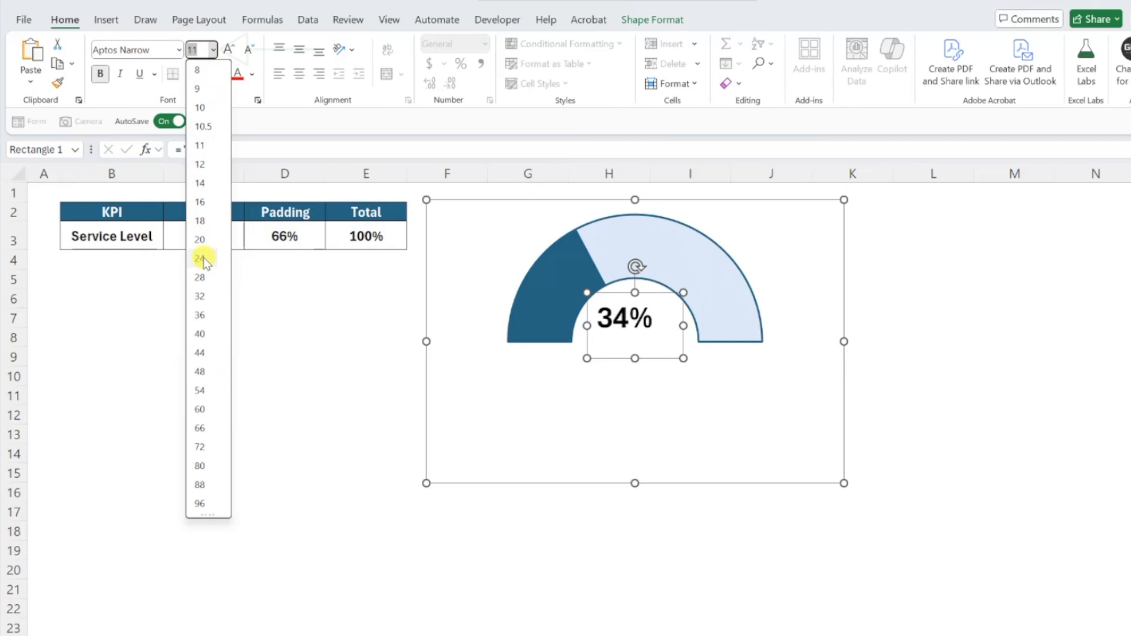
left_click(200, 239)
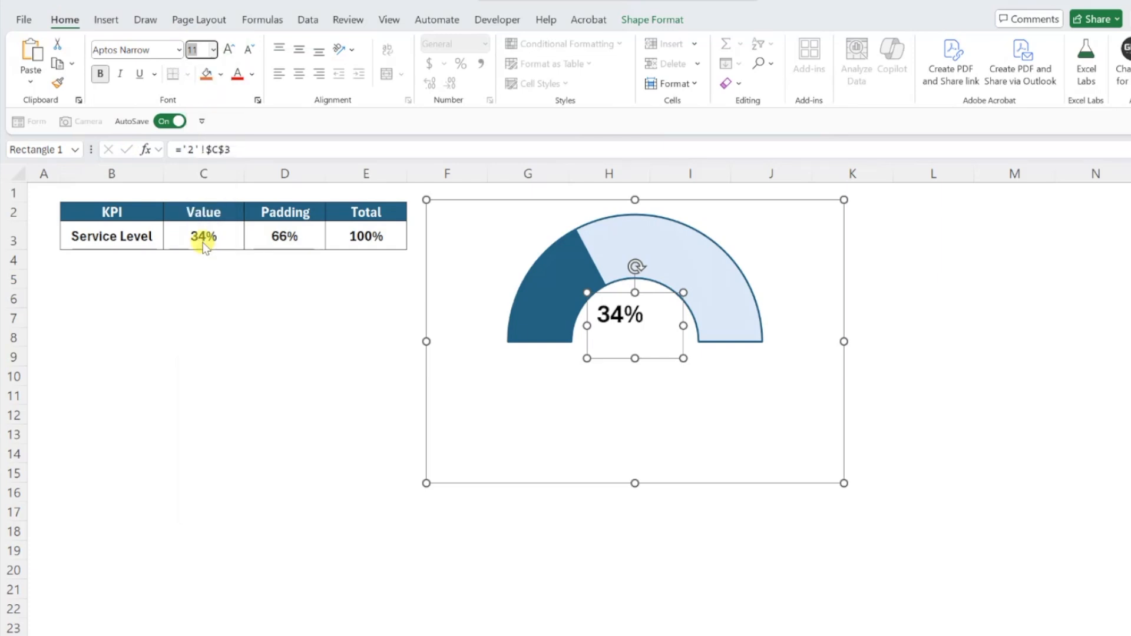
- Centre the percentage label vertically and horizontally in its rectangle, then deselect the chart and select cell B2
left_click(299, 49)
left_click(300, 73)
key("Escape")
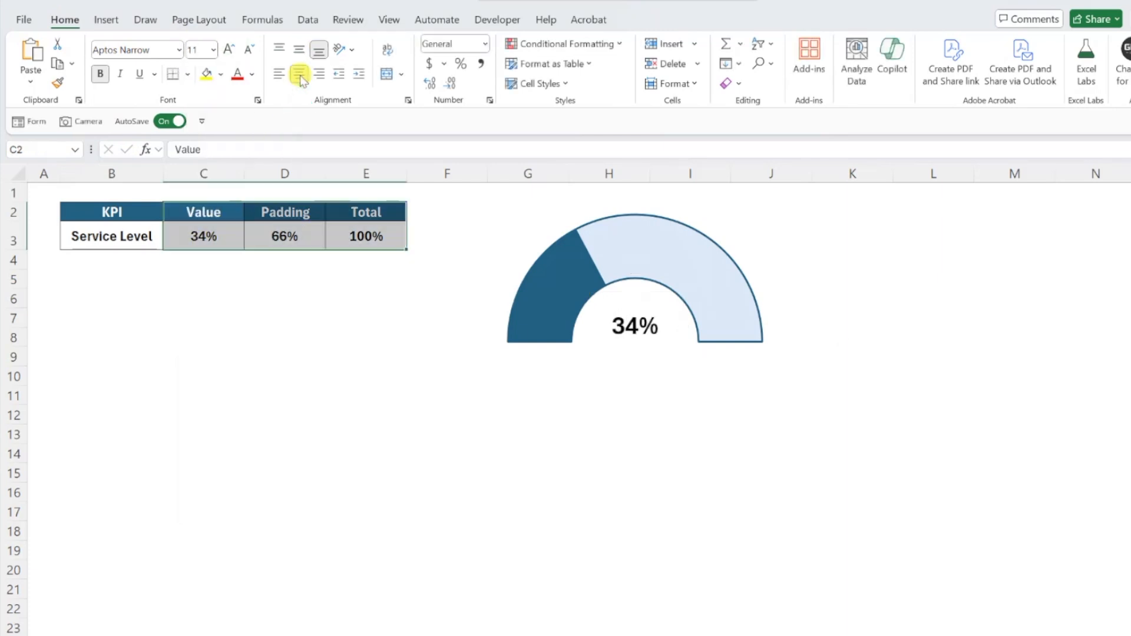
key("Left")
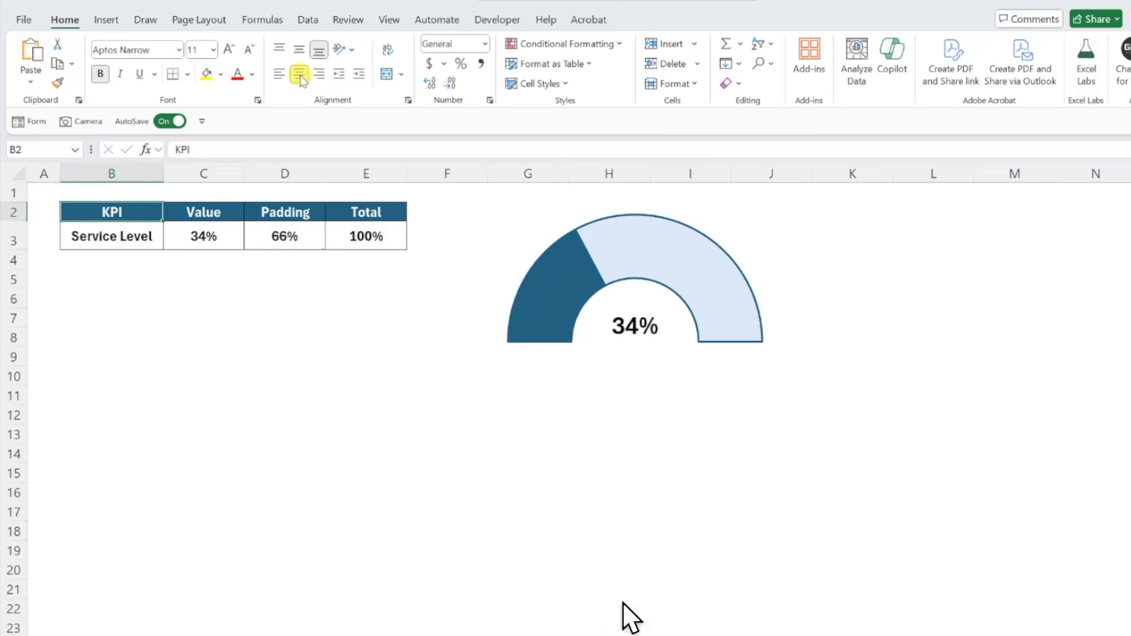